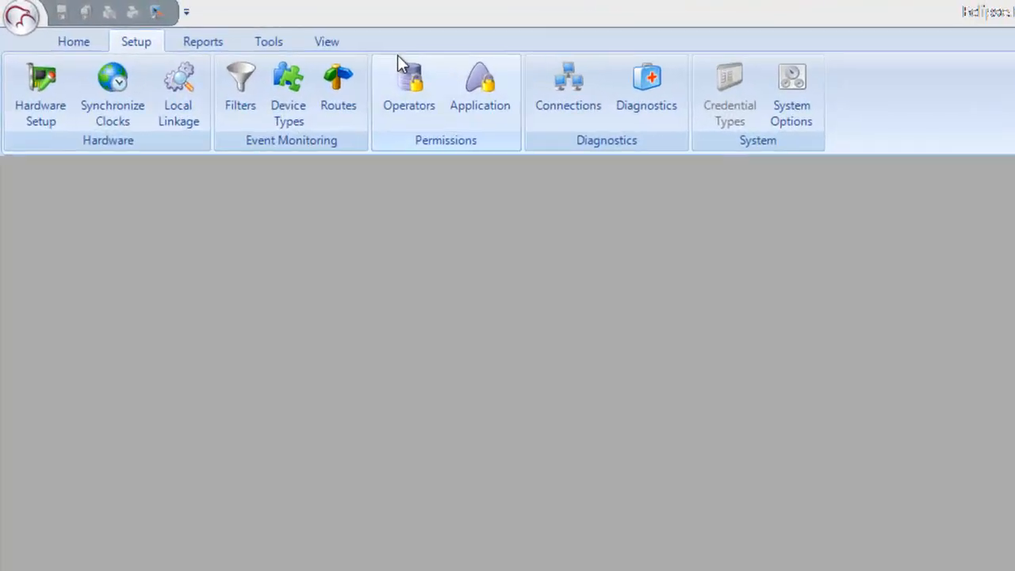
Step: Open the local linkage procedures and select the Lanudry (Demo Mercury) controller
left_click(203, 108)
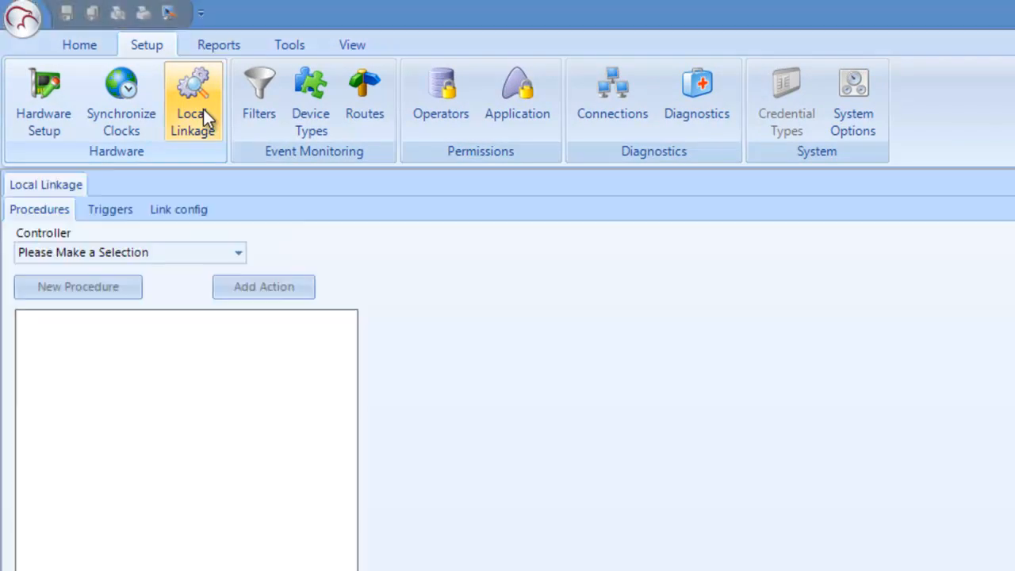
left_click(238, 253)
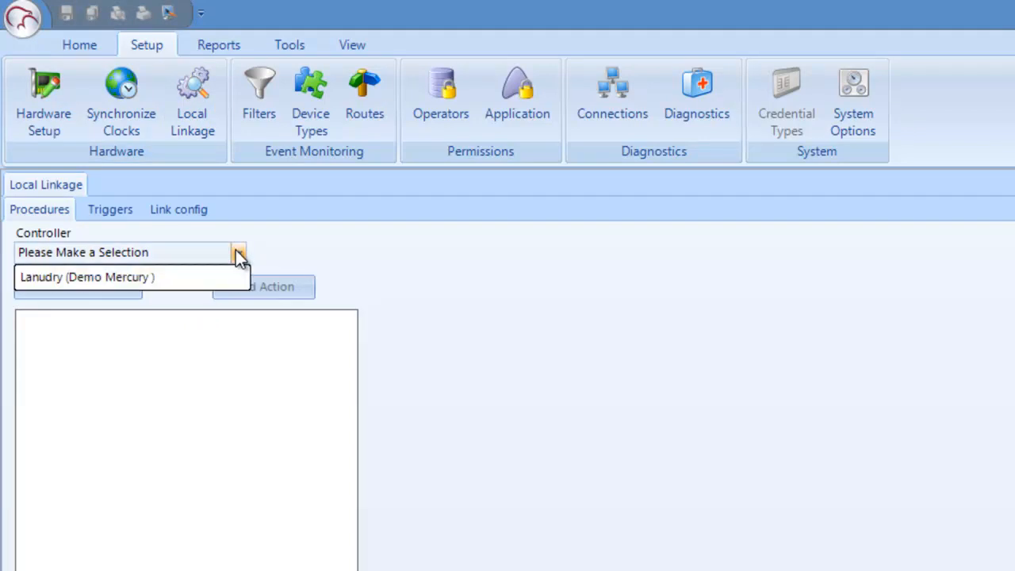
left_click(229, 272)
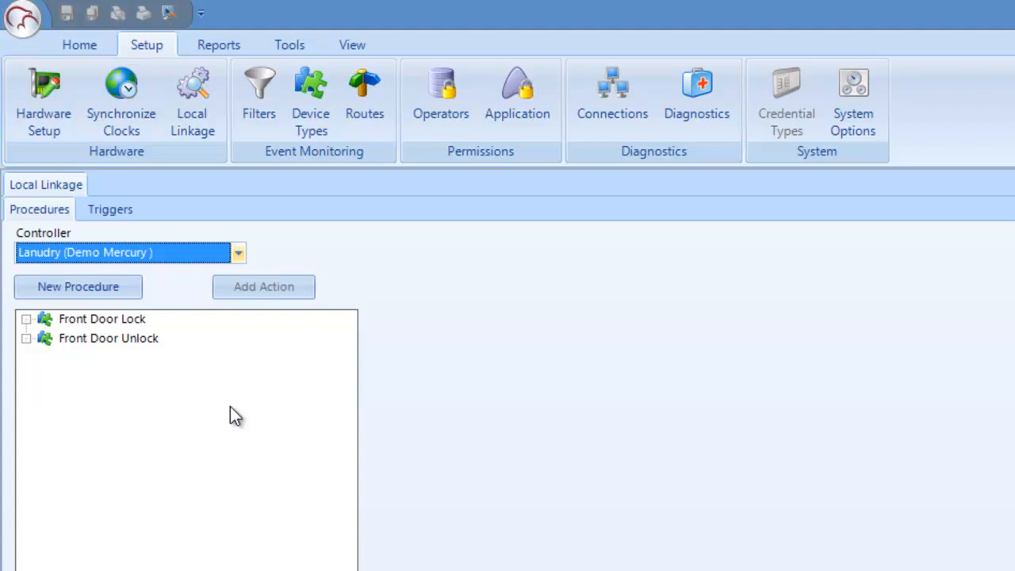
Step: Examine the Front Door Lock procedure's description, its reader mode control action and the available action item types
left_click(94, 319)
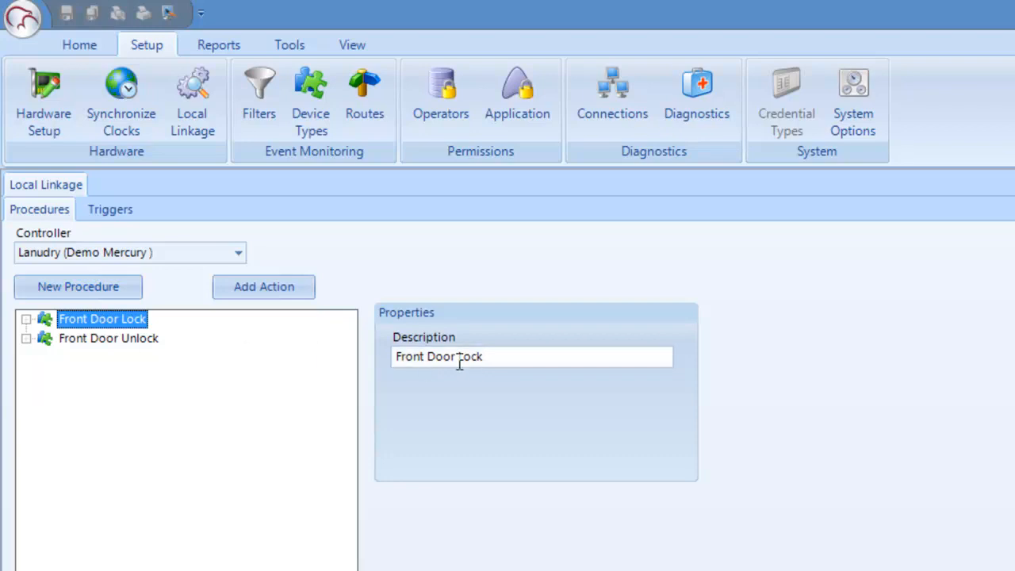
left_click(26, 319)
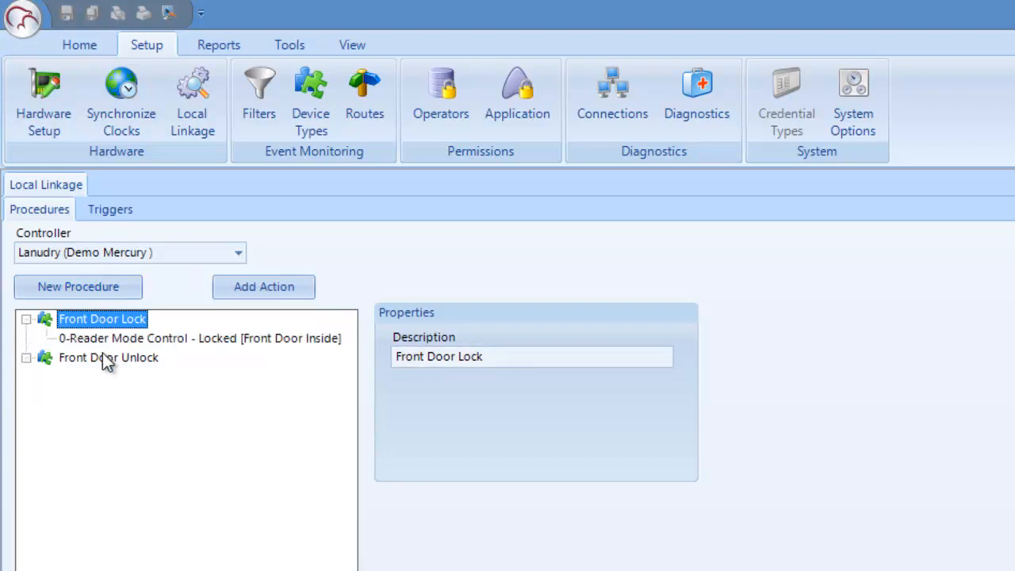
left_click(239, 338)
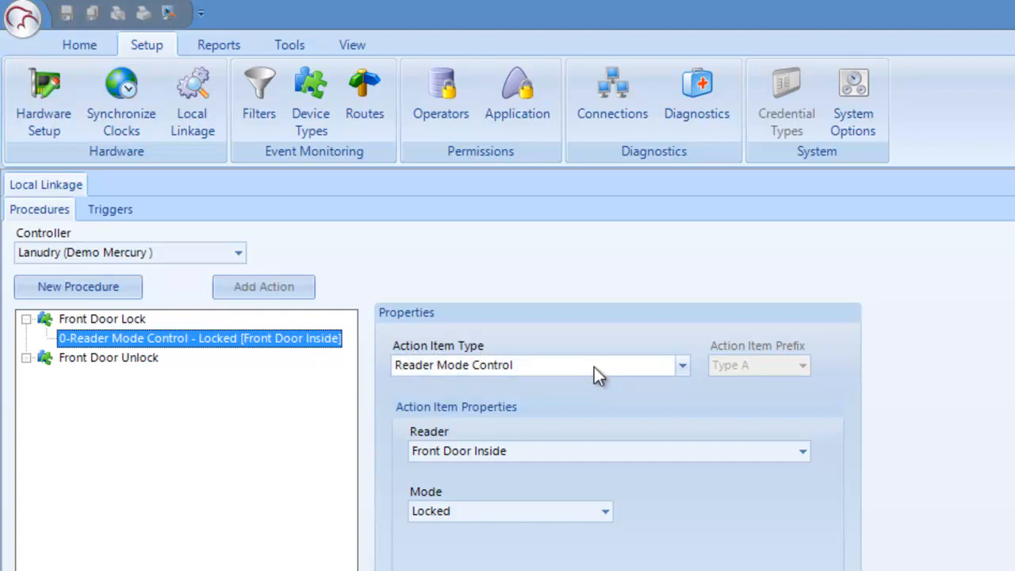
left_click(680, 366)
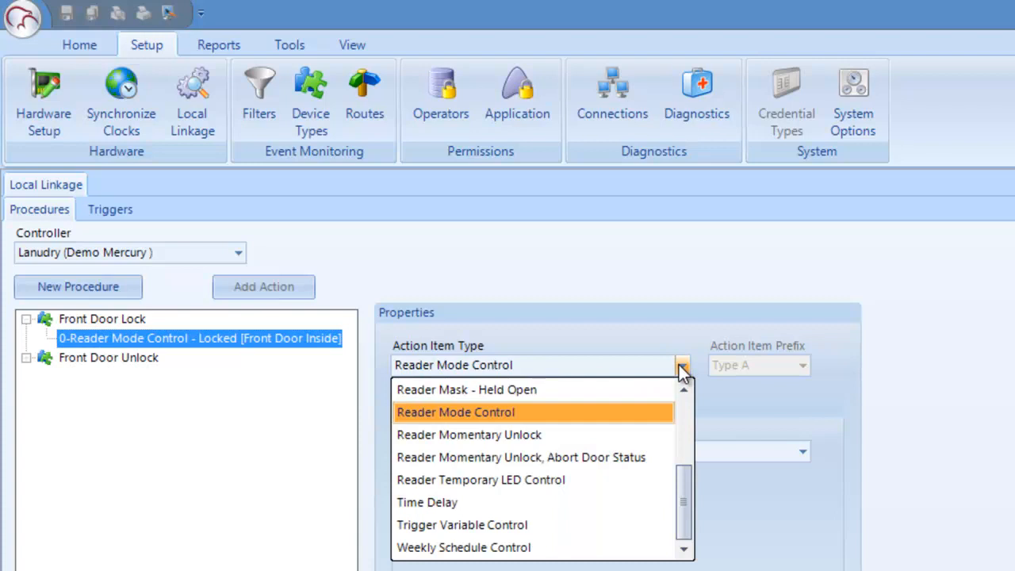
left_click(680, 367)
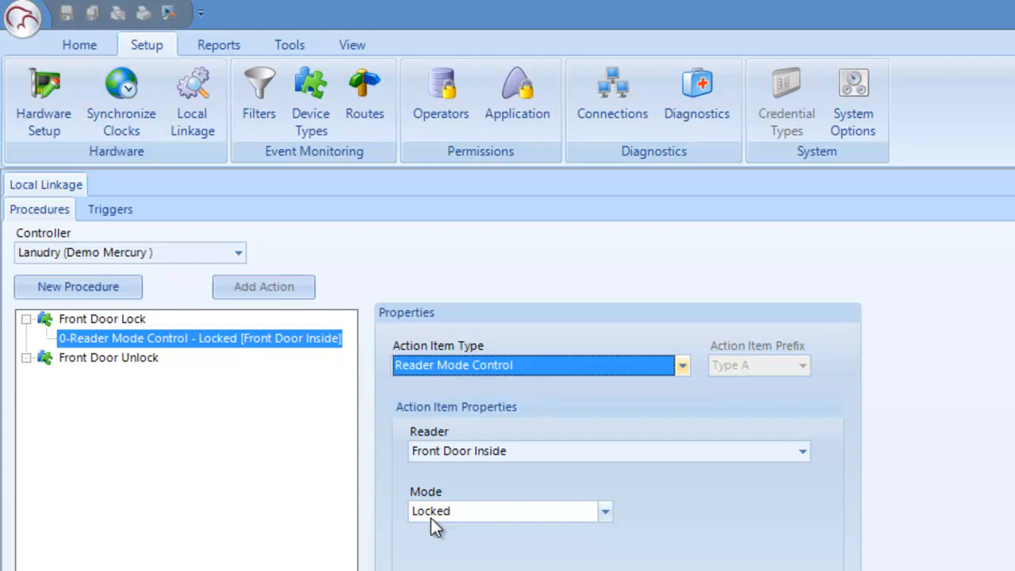
Step: Examine the Front Door Unlock procedure and the reader, mode and type of its action
left_click(113, 357)
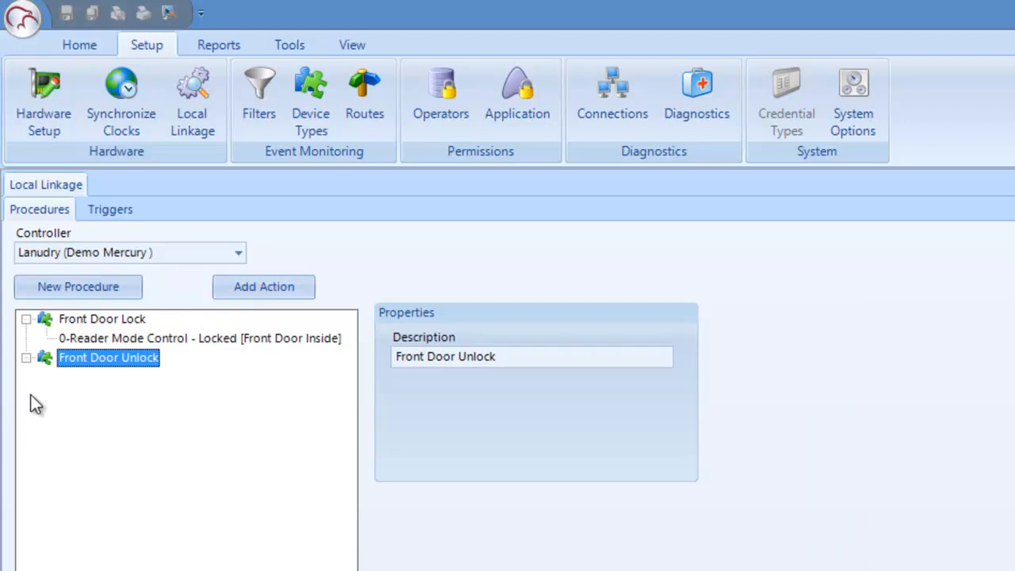
left_click(27, 360)
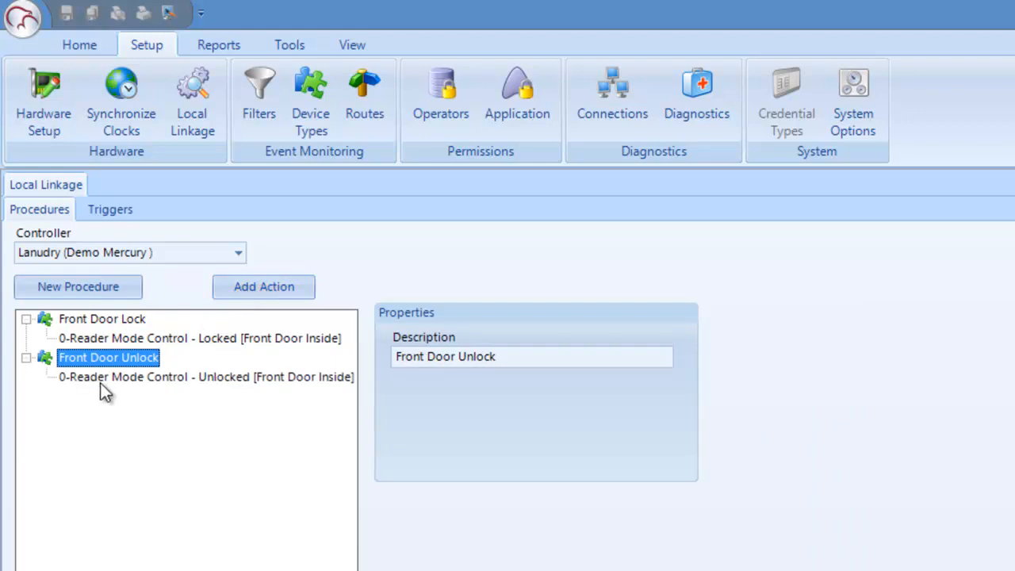
left_click(114, 377)
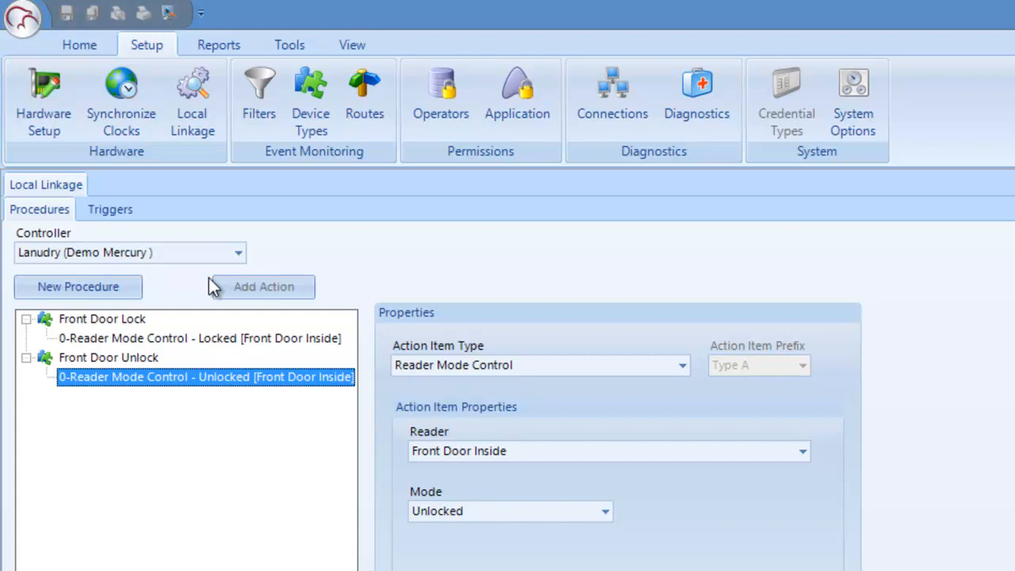
Step: Open the record of the cardholder with Total Access and examine the first assigned user group
left_click(54, 117)
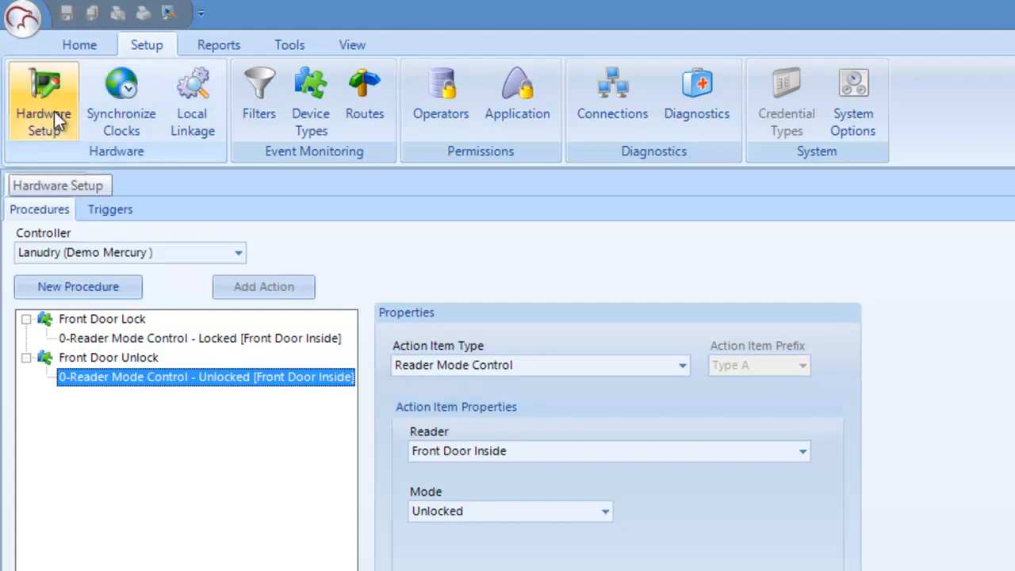
left_click(84, 49)
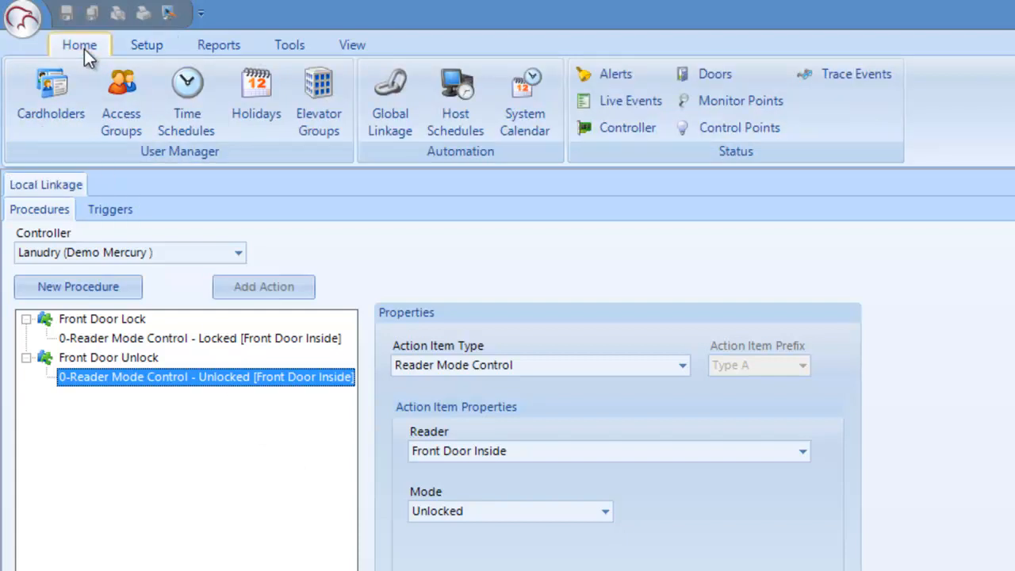
left_click(64, 86)
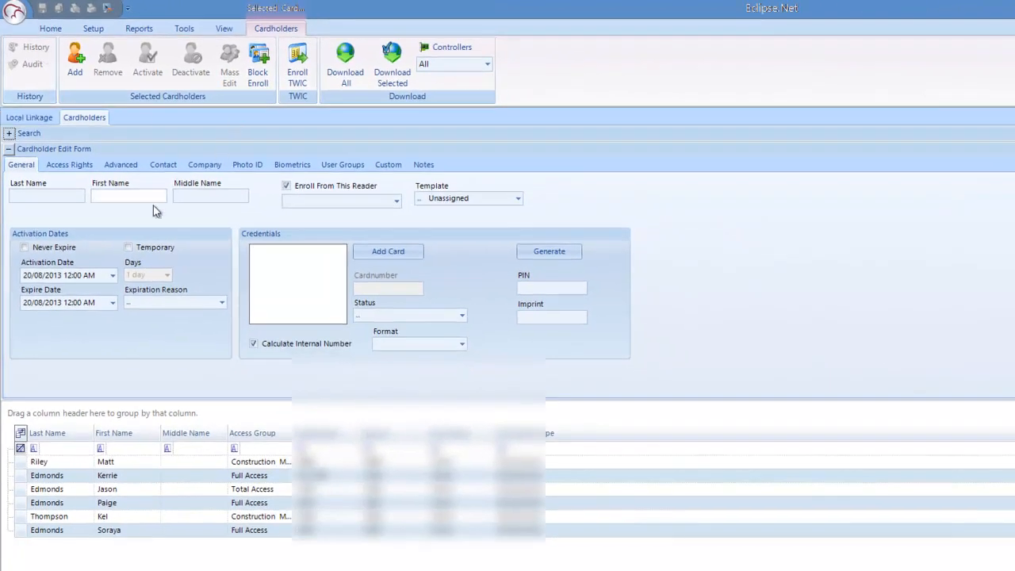
left_click(70, 476)
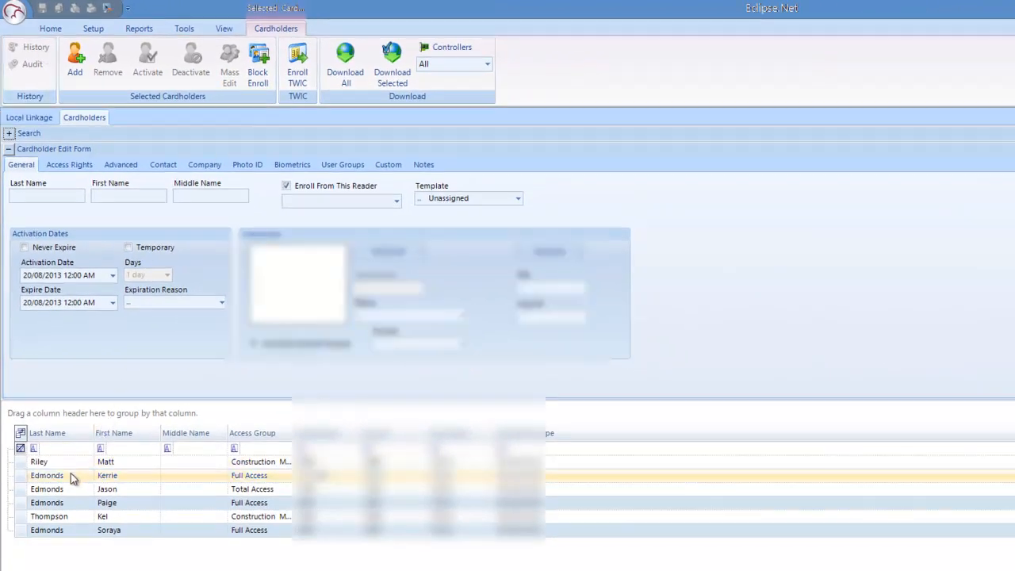
left_click(69, 489)
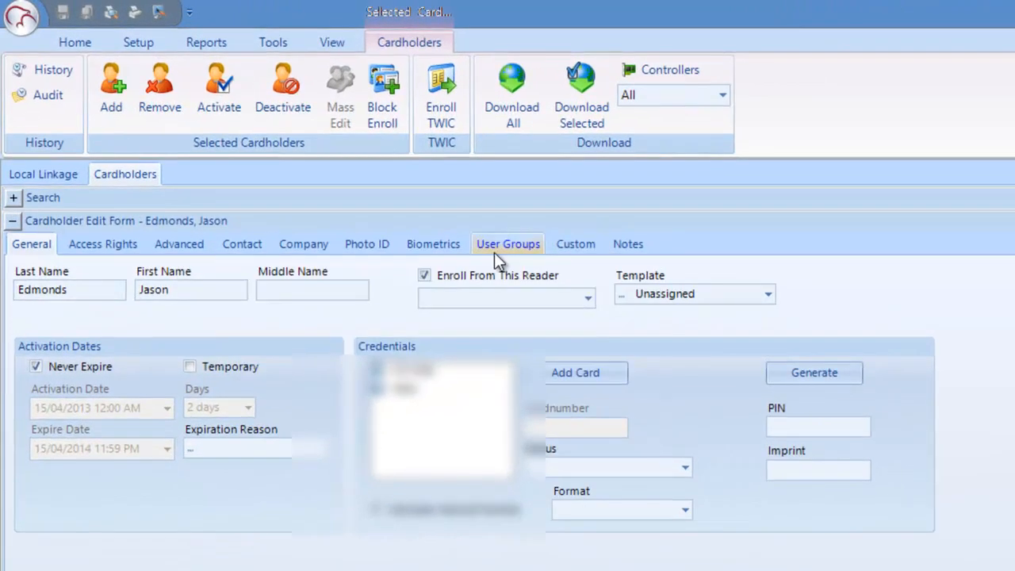
left_click(495, 249)
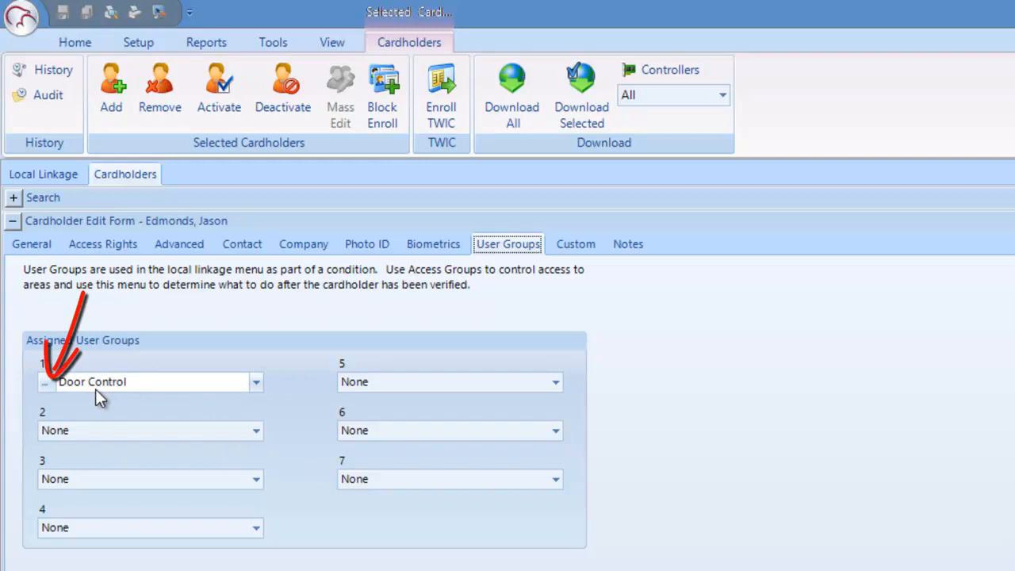
left_click(48, 383)
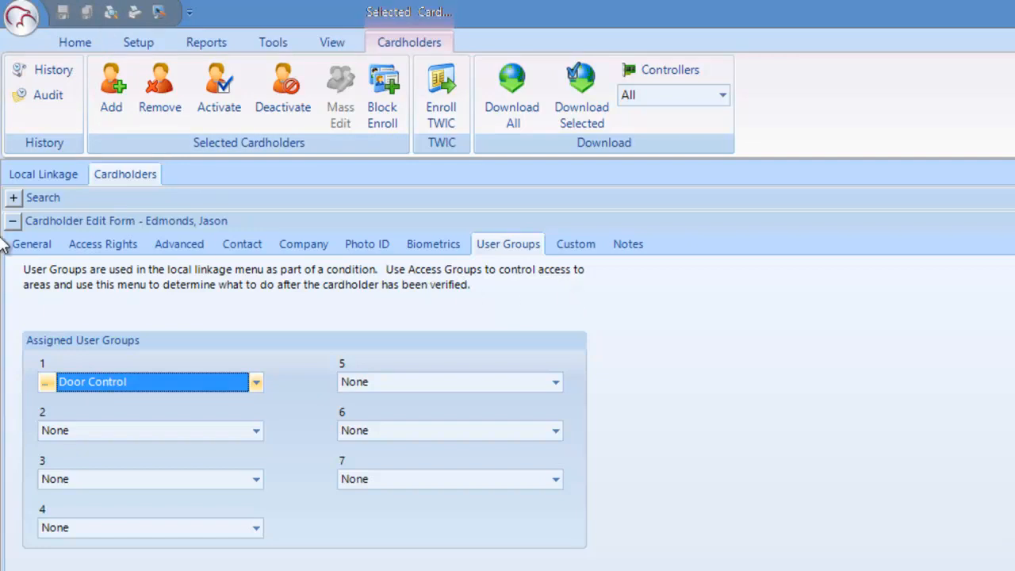
Step: Return to local linkage and examine the Front Inside AG Lock trigger's settings, transactions and user group options
left_click(45, 176)
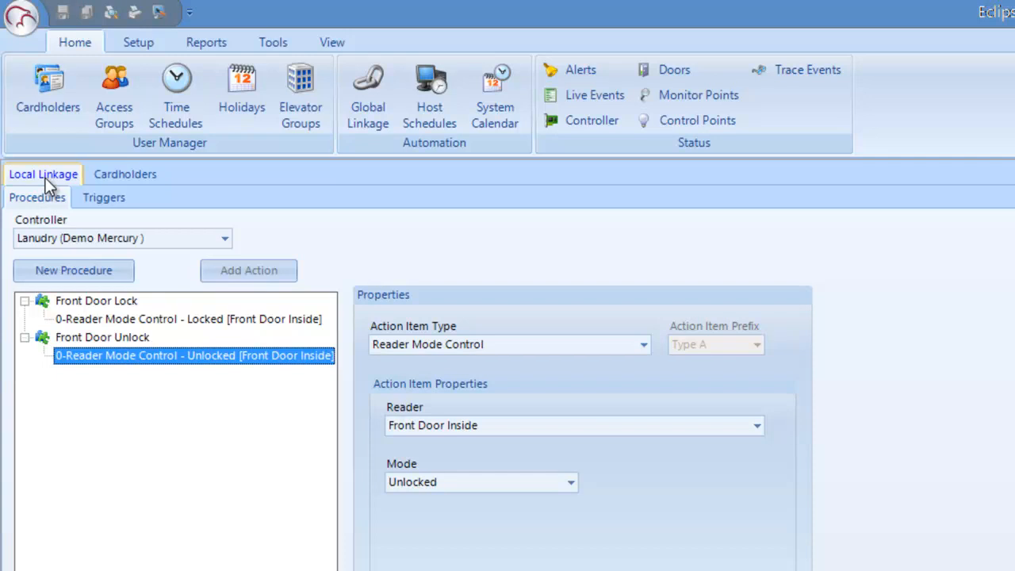
left_click(100, 202)
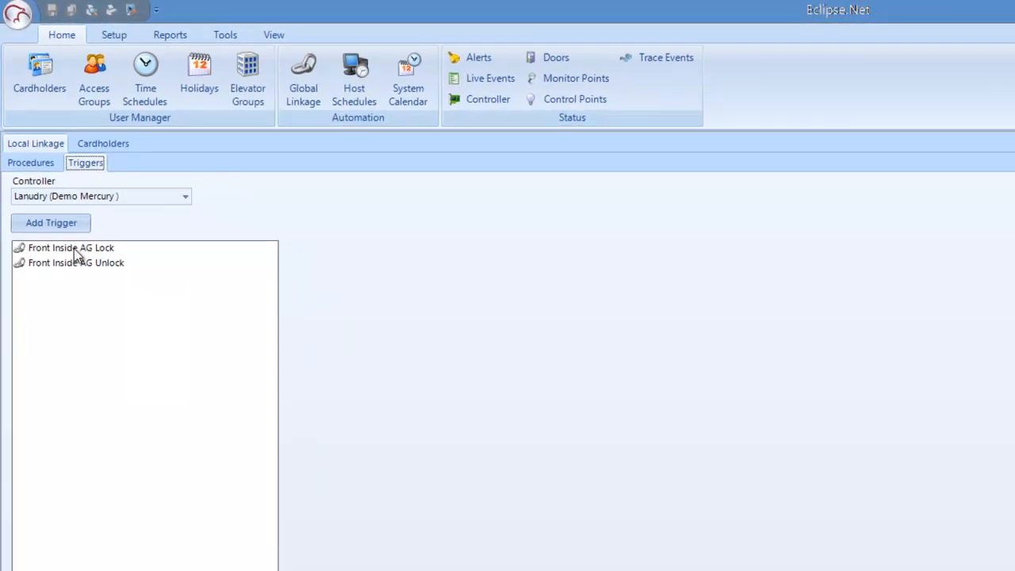
left_click(75, 249)
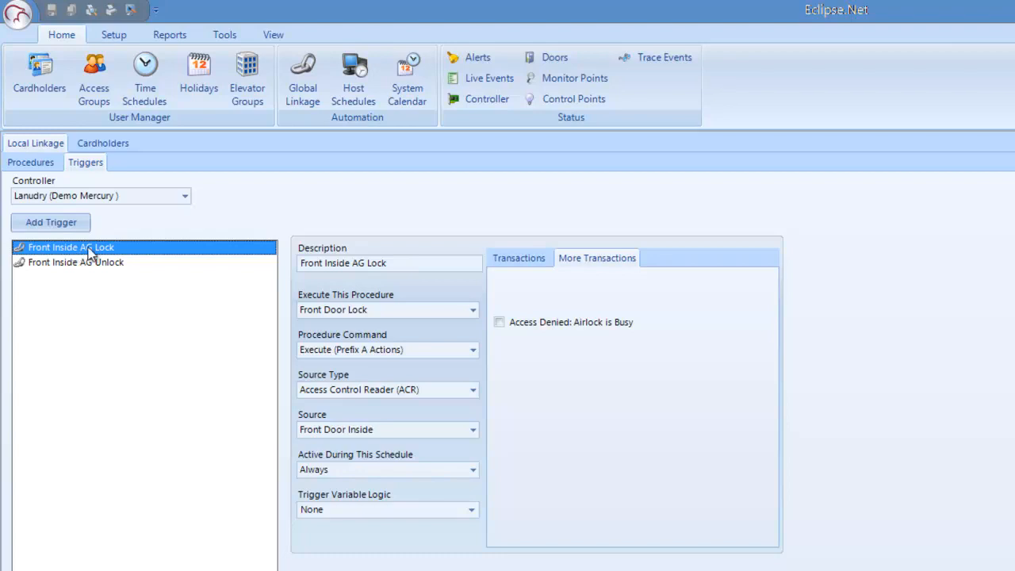
left_click(515, 260)
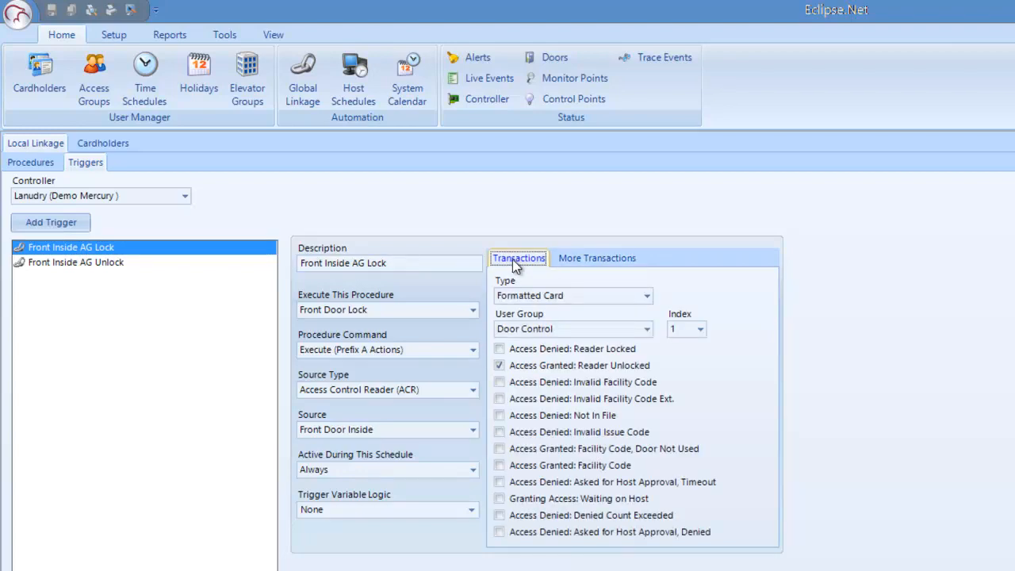
left_click(394, 264)
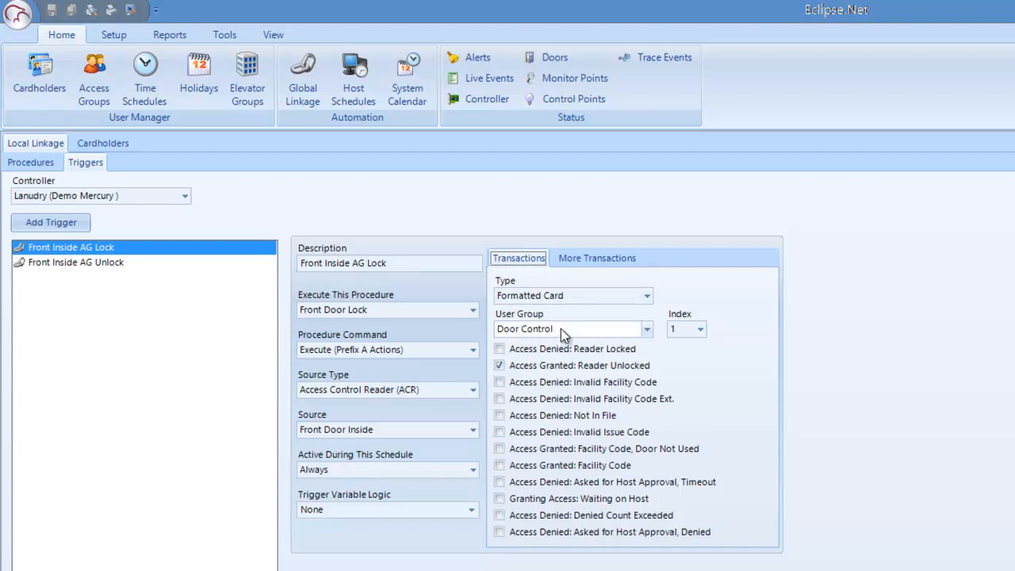
left_click(642, 330)
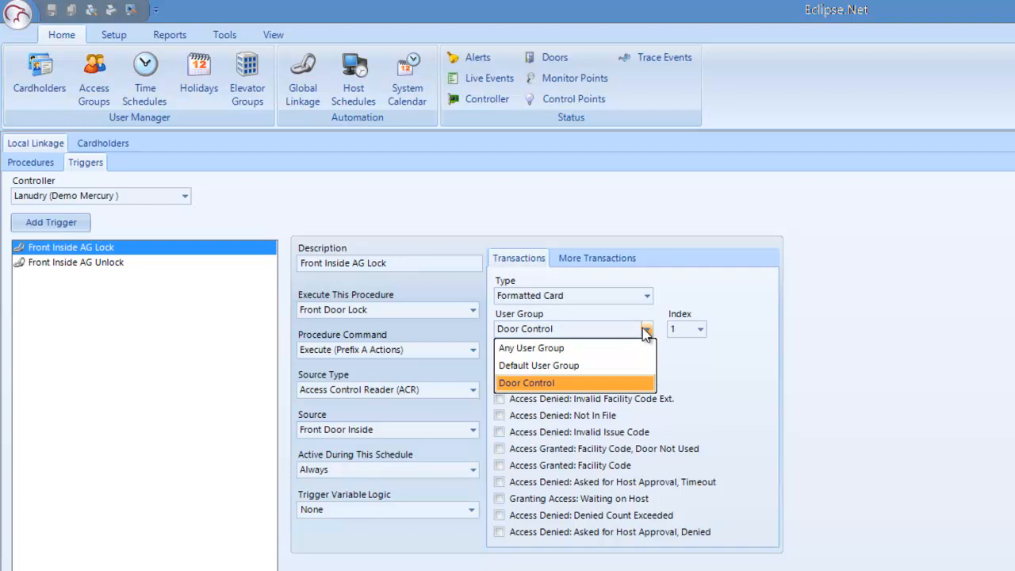
left_click(644, 327)
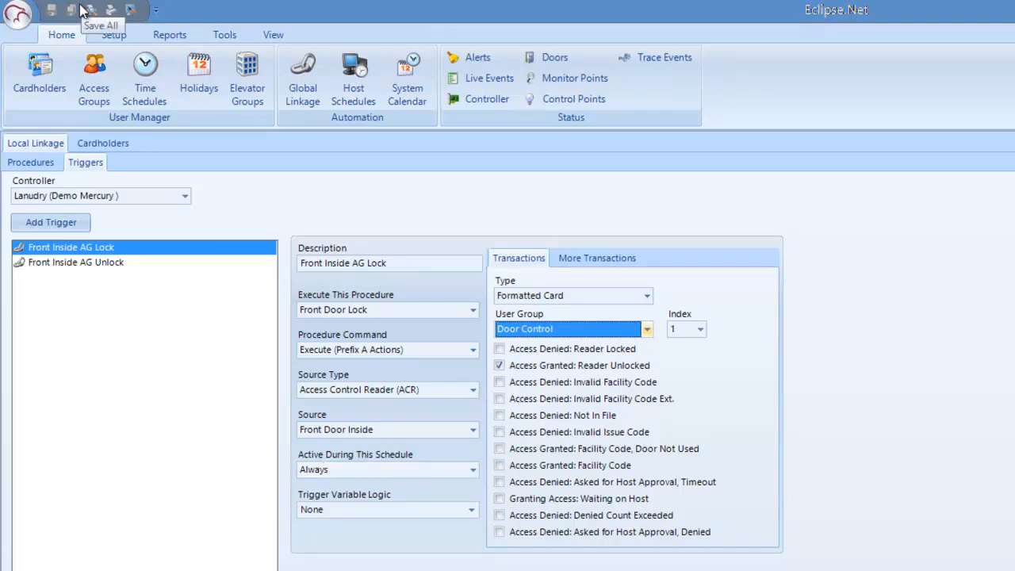
Step: Examine the Front Inside AG Unlock trigger's transactions, keeping the type Formatted Card with Cardholder ID, and its additional transactions
left_click(73, 266)
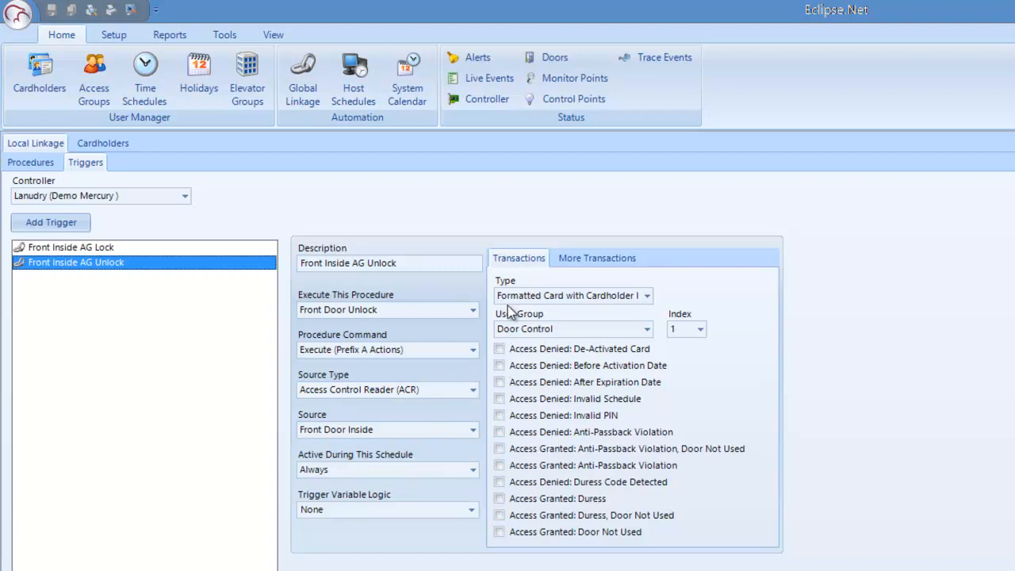
left_click(647, 296)
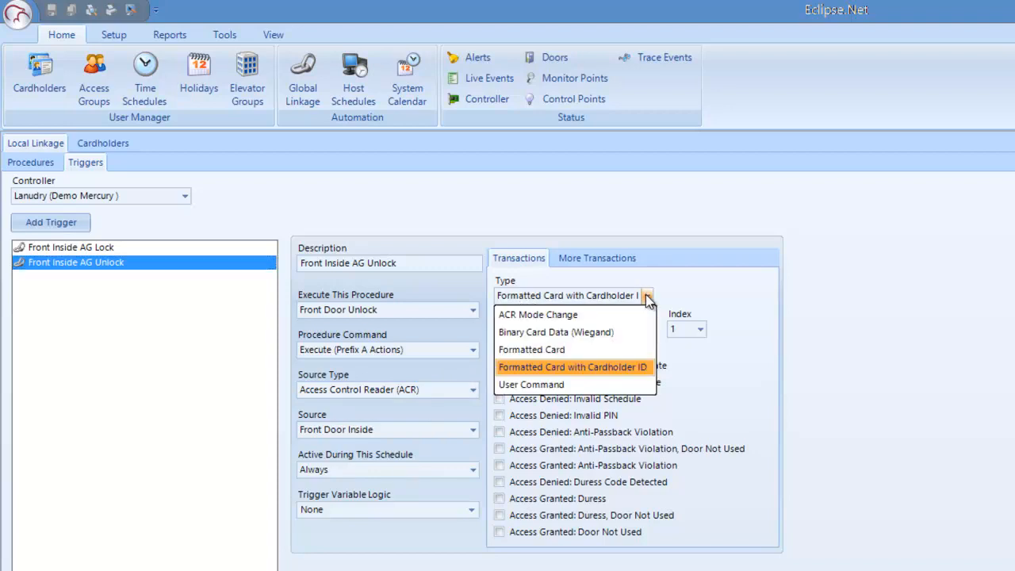
left_click(609, 367)
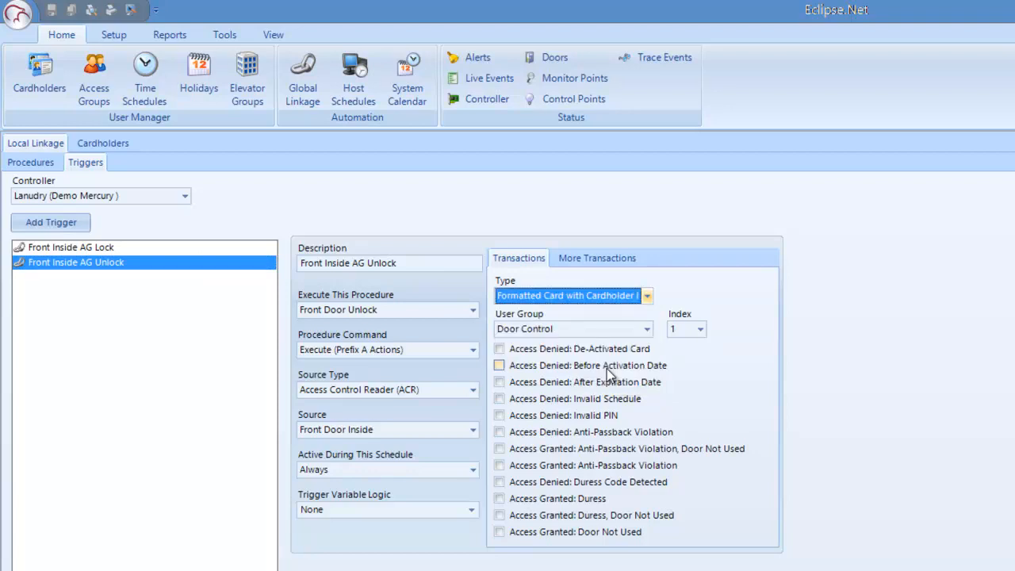
left_click(601, 263)
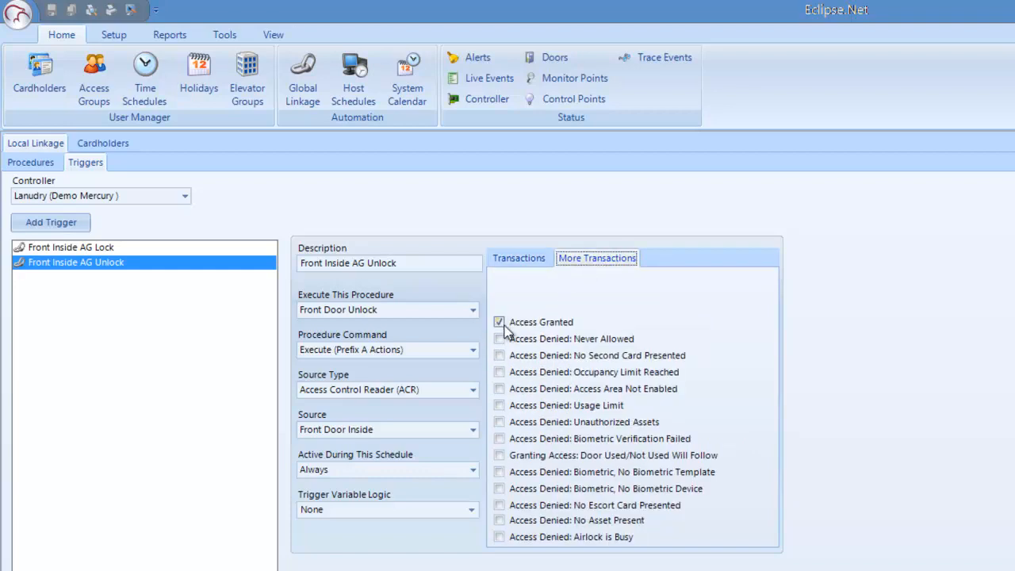
left_click(517, 259)
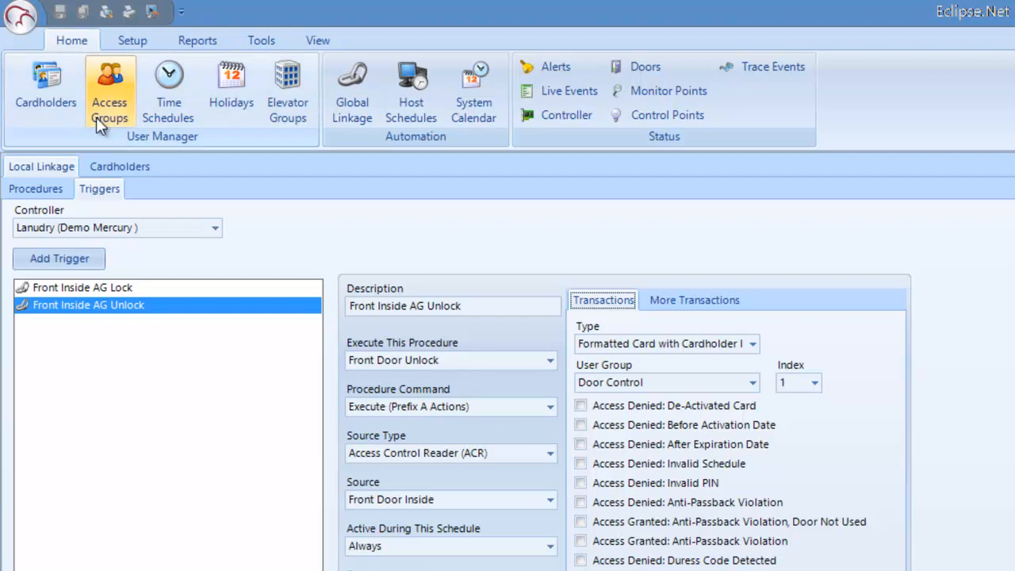
Step: Go back to the open cardholder record's assigned user groups
left_click(100, 157)
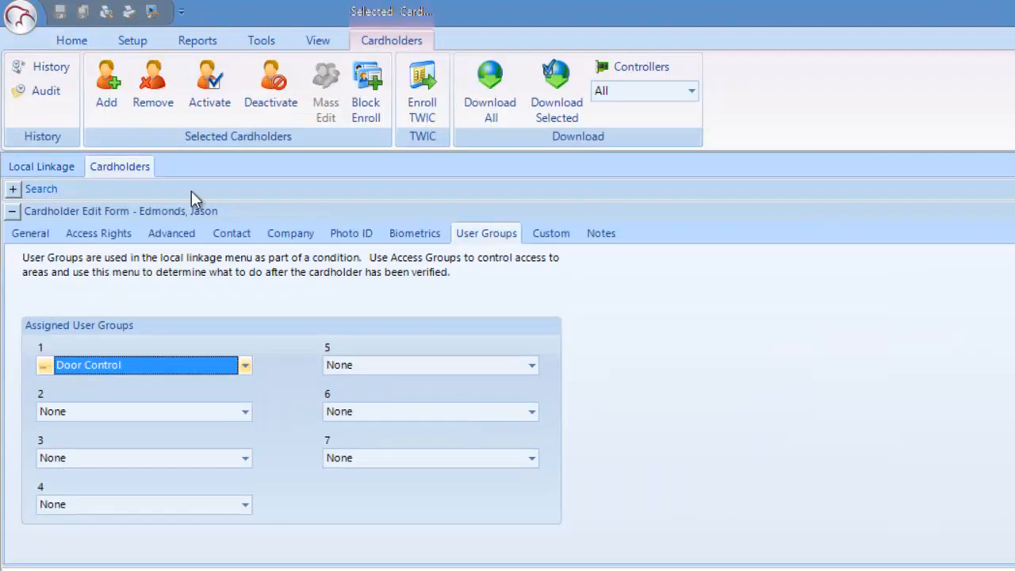